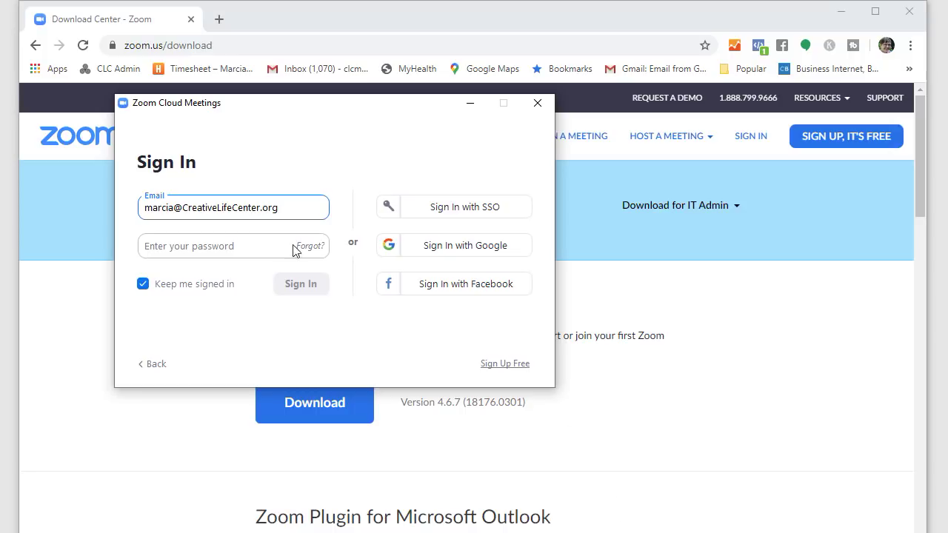
- Enter the account password and sign in to Zoom
{"action": "left_click", "coordinate": [238, 248]}
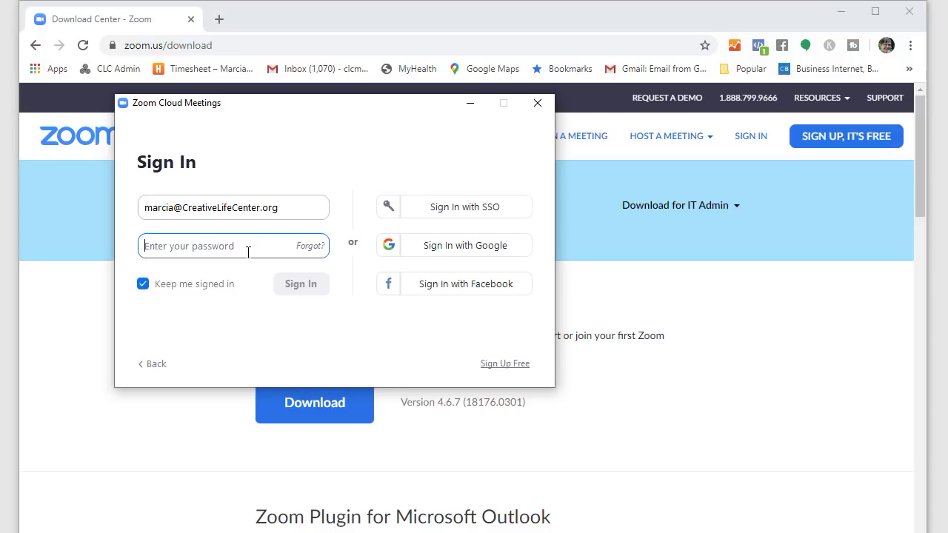
{"action": "type", "text": "***"}
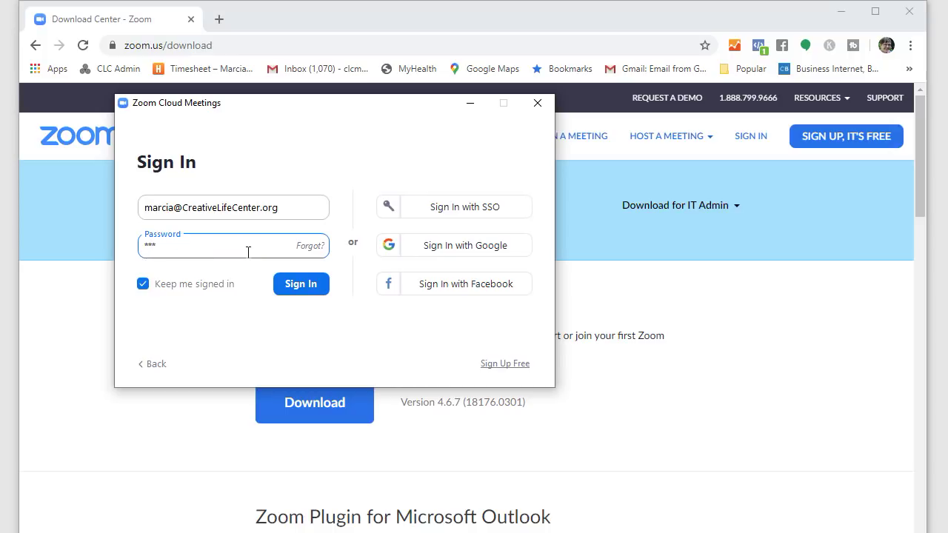
{"action": "type", "text": "******"}
{"action": "left_click", "coordinate": [310, 289]}
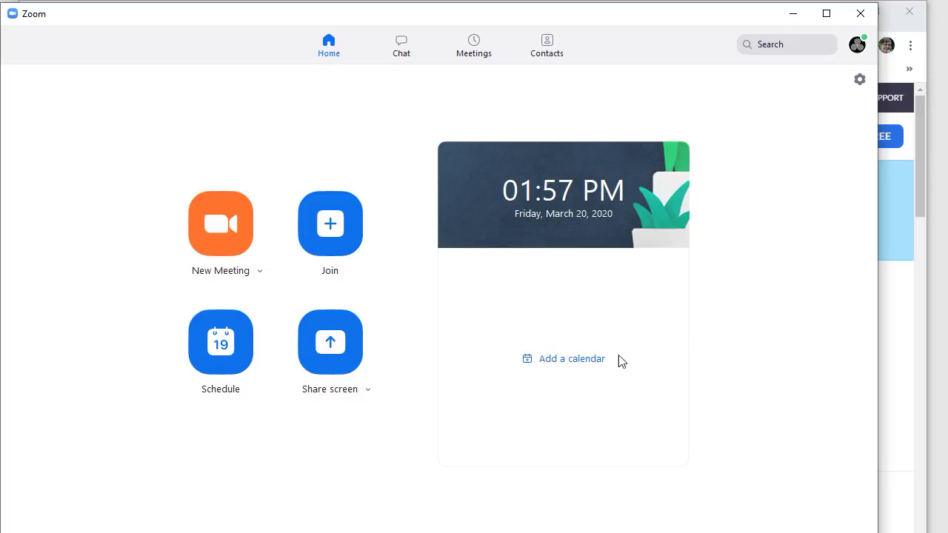
- Begin scheduling a meeting with the topic "Test Zoom Fun" and check its start date and time settings
{"action": "left_click", "coordinate": [219, 343]}
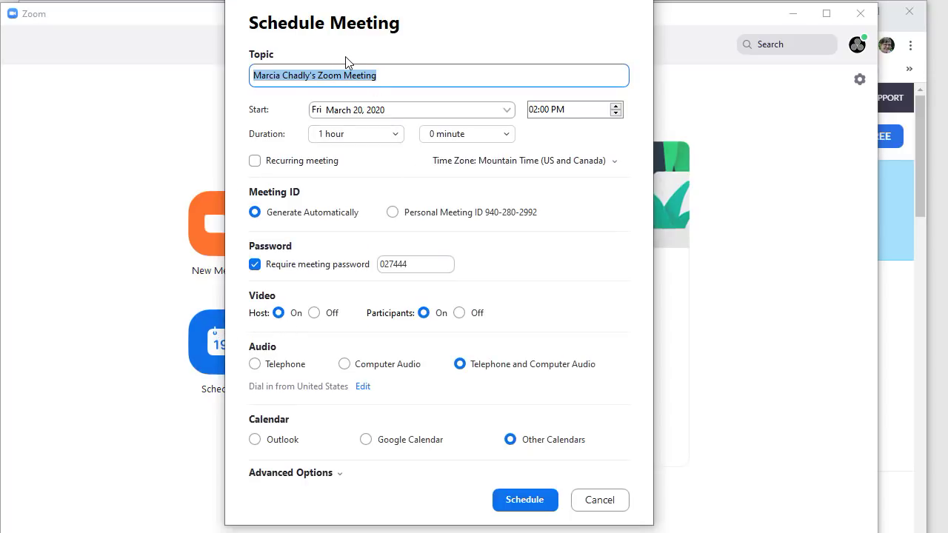
{"action": "type", "text": "Test Zoo"}
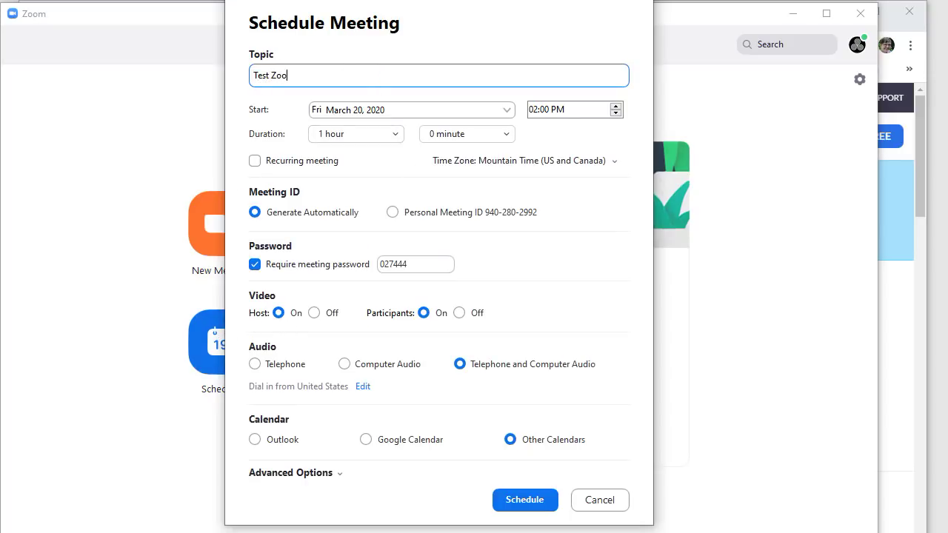
{"action": "type", "text": "m Fun"}
{"action": "left_click", "coordinate": [500, 111]}
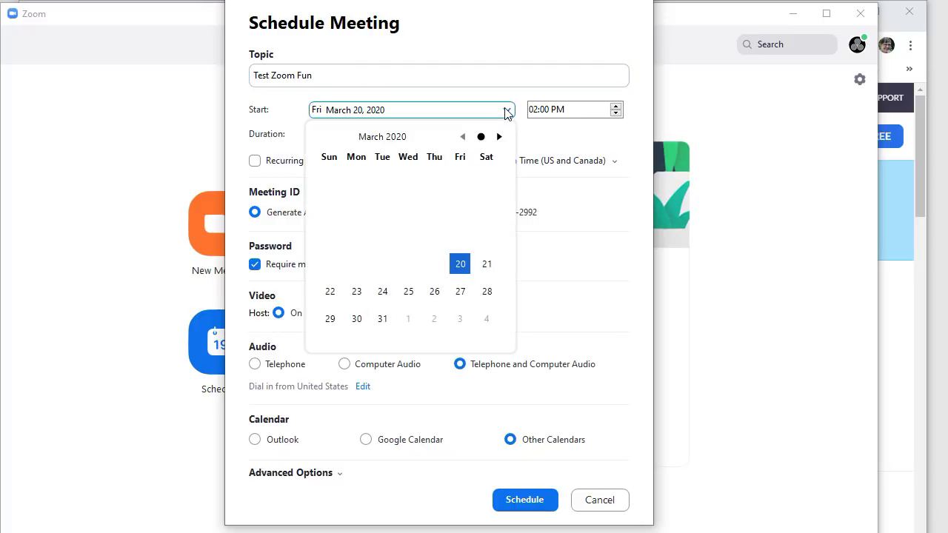
{"action": "left_click", "coordinate": [596, 117]}
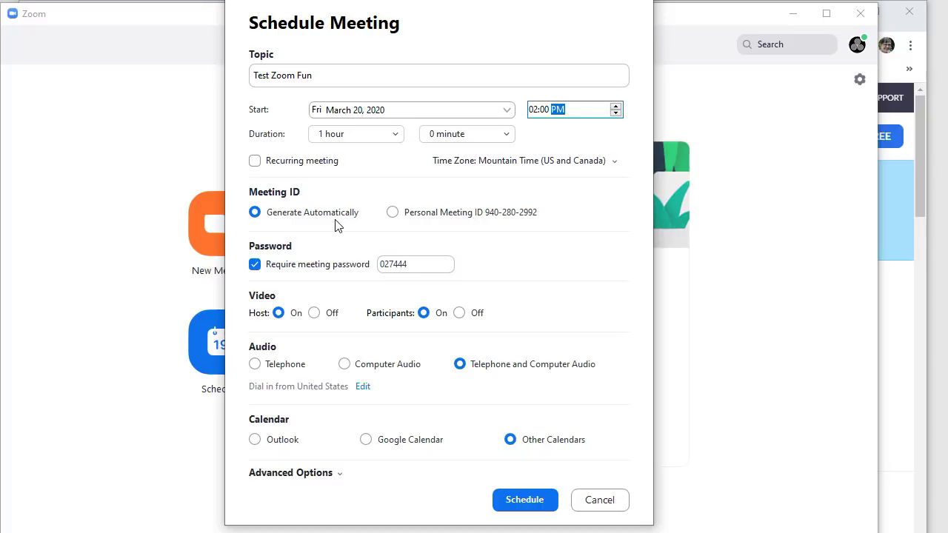
- Turn off the meeting password requirement and schedule the meeting after reviewing the advanced options
{"action": "left_click", "coordinate": [255, 264]}
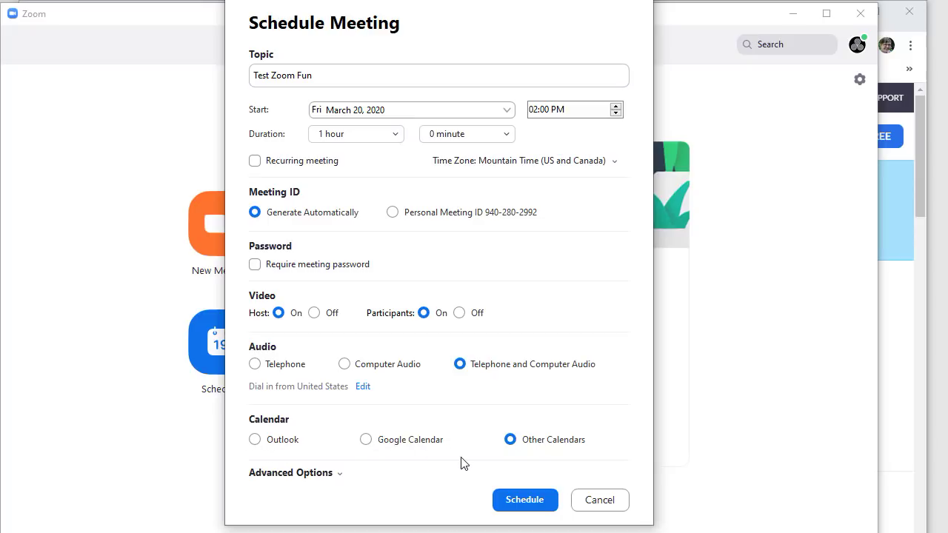
{"action": "left_click", "coordinate": [312, 474]}
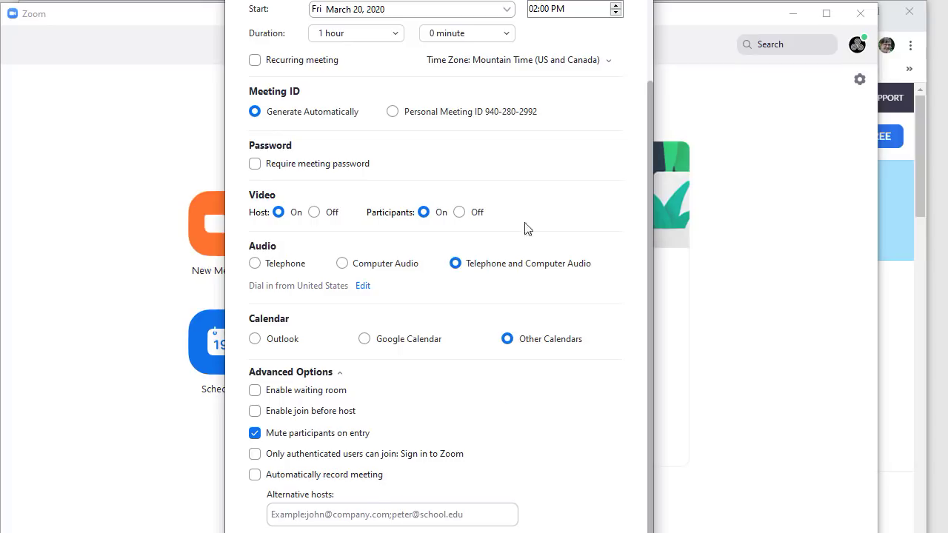
{"action": "scroll", "coordinate": [464, 259], "scroll_direction": "up", "scroll_amount": 2}
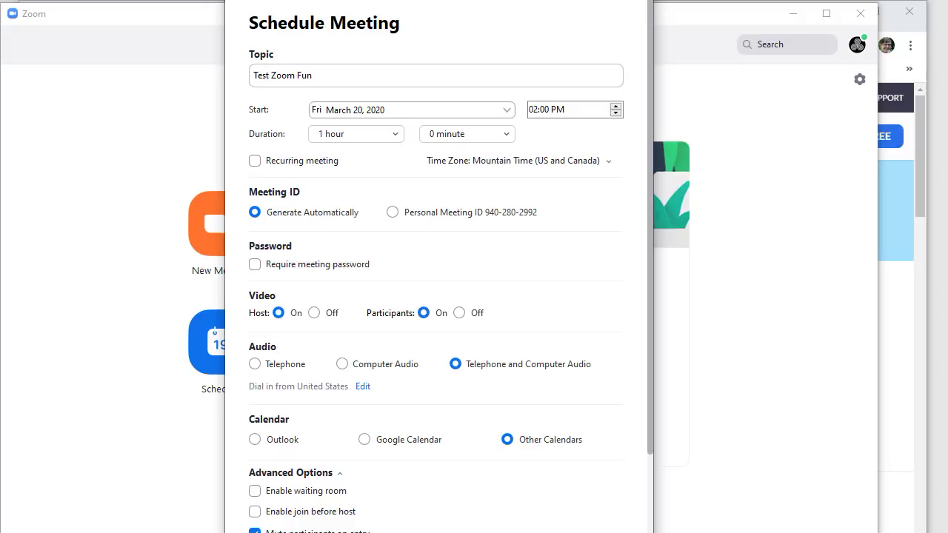
{"action": "scroll", "coordinate": [521, 6], "scroll_direction": "down", "scroll_amount": 1}
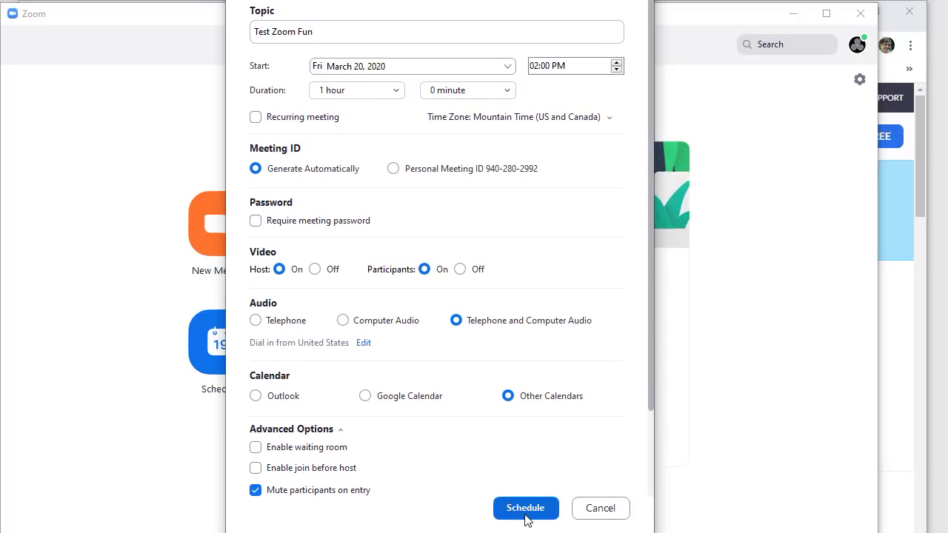
{"action": "left_click", "coordinate": [525, 514]}
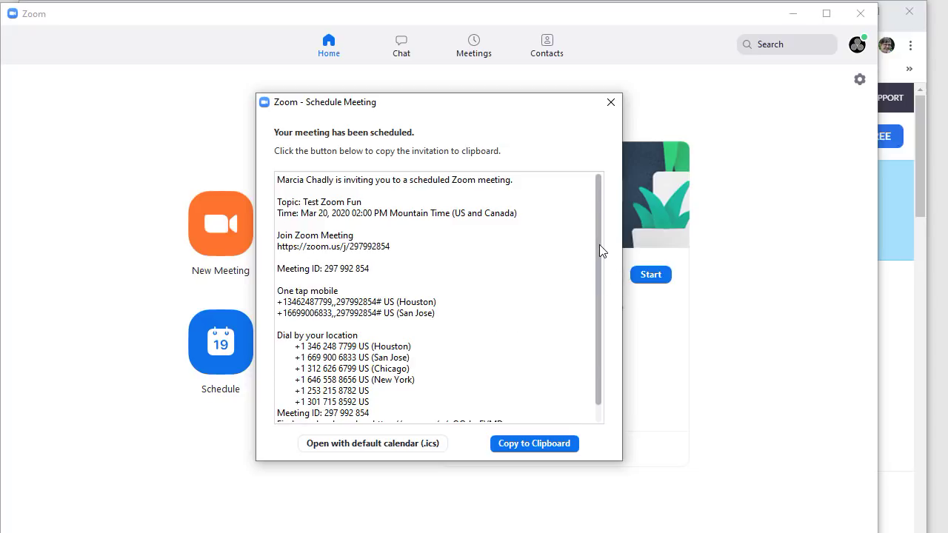
- Review the scheduled meeting's invitation, copy it to the clipboard and close the confirmation
{"action": "left_click_drag", "start_coordinate": [600, 245], "coordinate": [602, 261]}
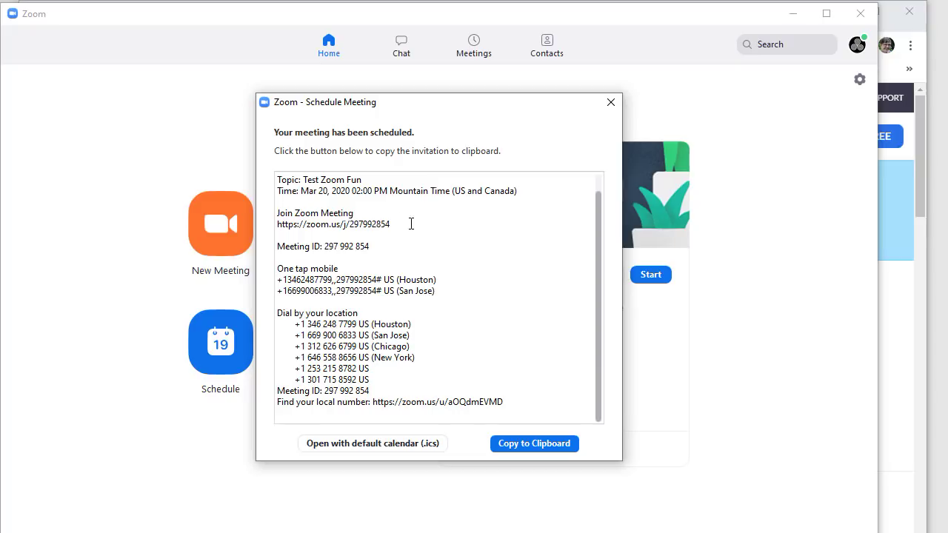
{"action": "scroll", "coordinate": [413, 222], "scroll_direction": "up", "scroll_amount": 1}
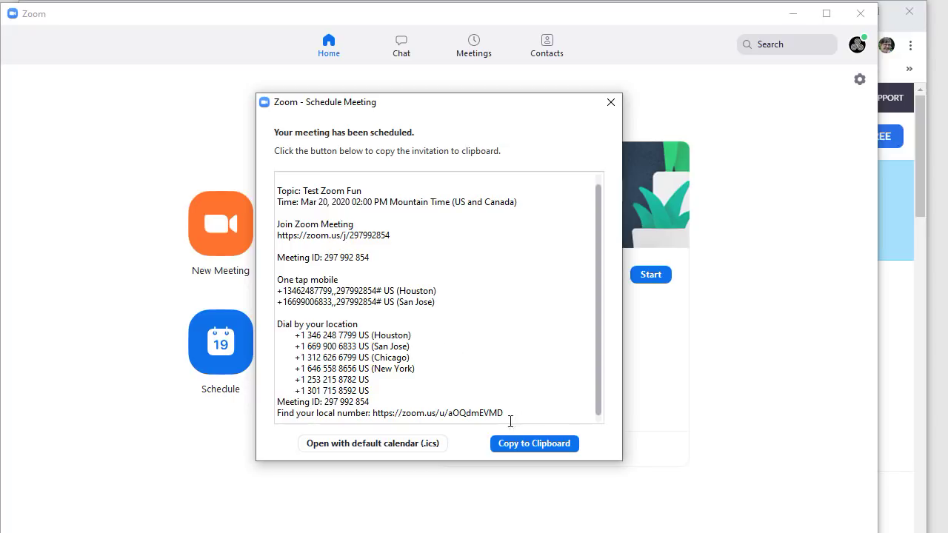
{"action": "left_click", "coordinate": [533, 447]}
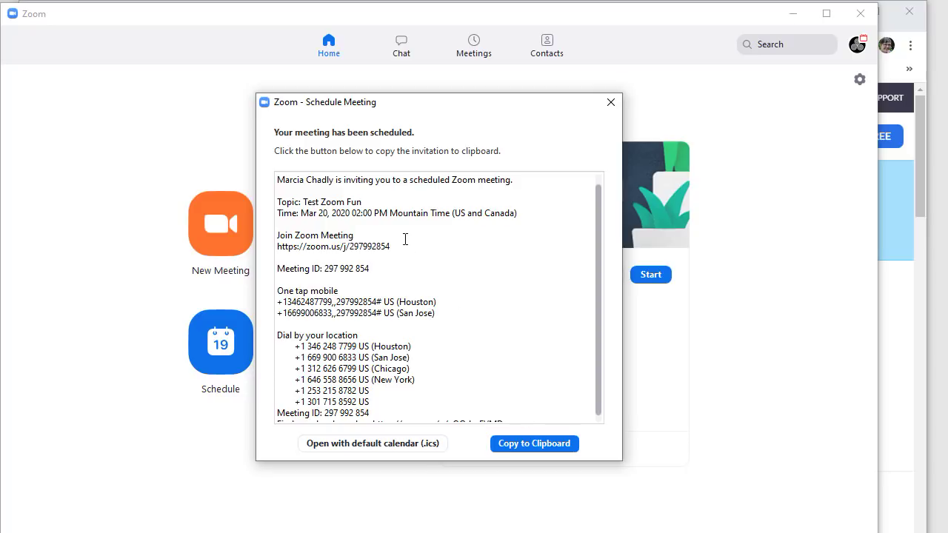
{"action": "left_click", "coordinate": [610, 103]}
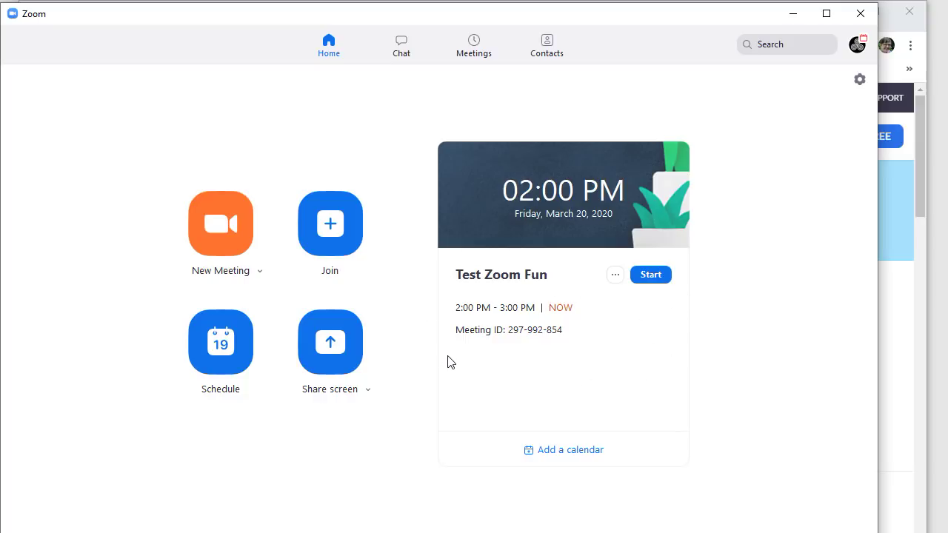
- Show the invitation of the upcoming Test Zoom Fun meeting and start the meeting with computer audio
{"action": "left_click", "coordinate": [474, 52]}
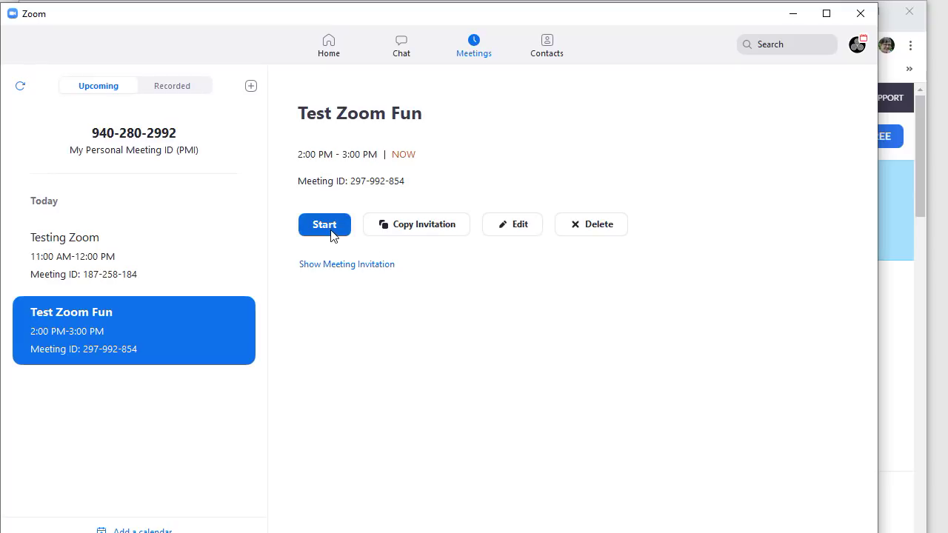
{"action": "left_click", "coordinate": [375, 265]}
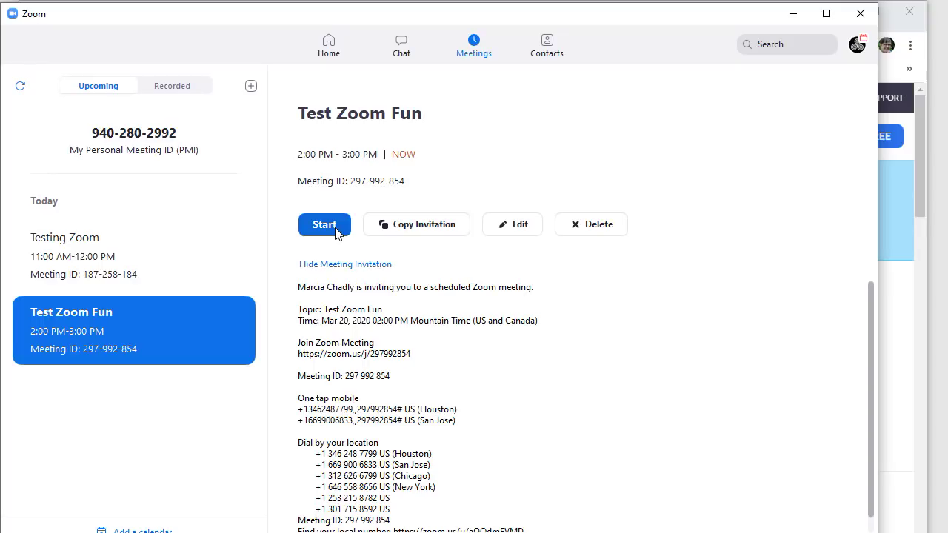
{"action": "left_click", "coordinate": [324, 224]}
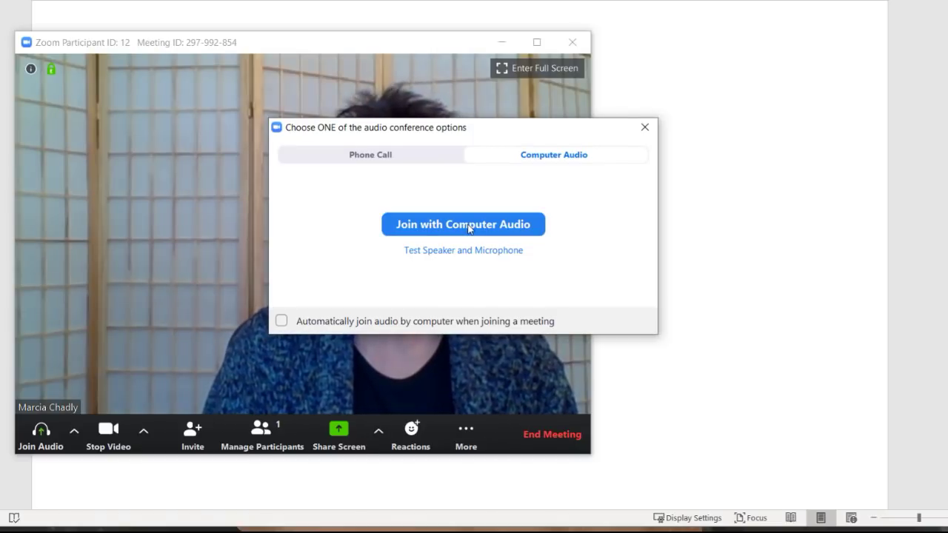
{"action": "left_click", "coordinate": [467, 225]}
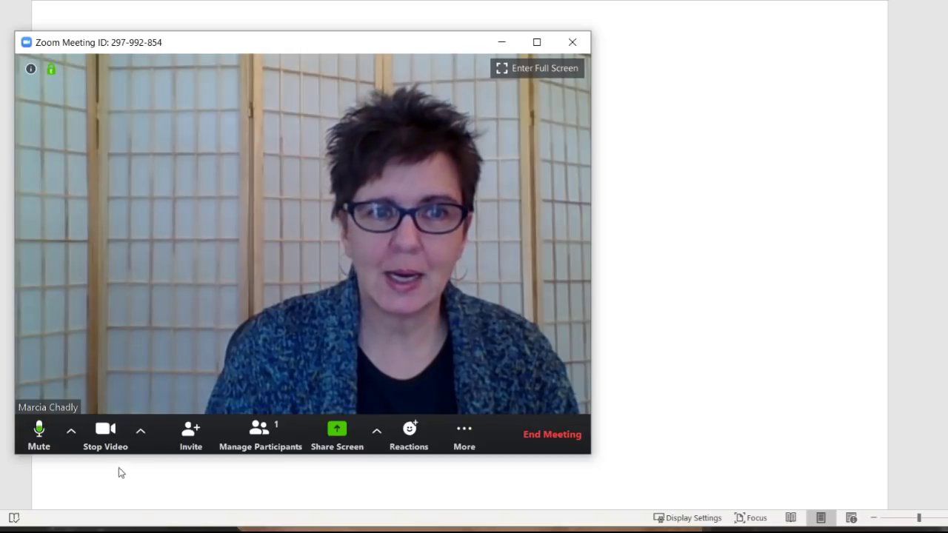
- Mute and unmute the host's microphone, and stop and restart the host's video
{"action": "left_click", "coordinate": [41, 439]}
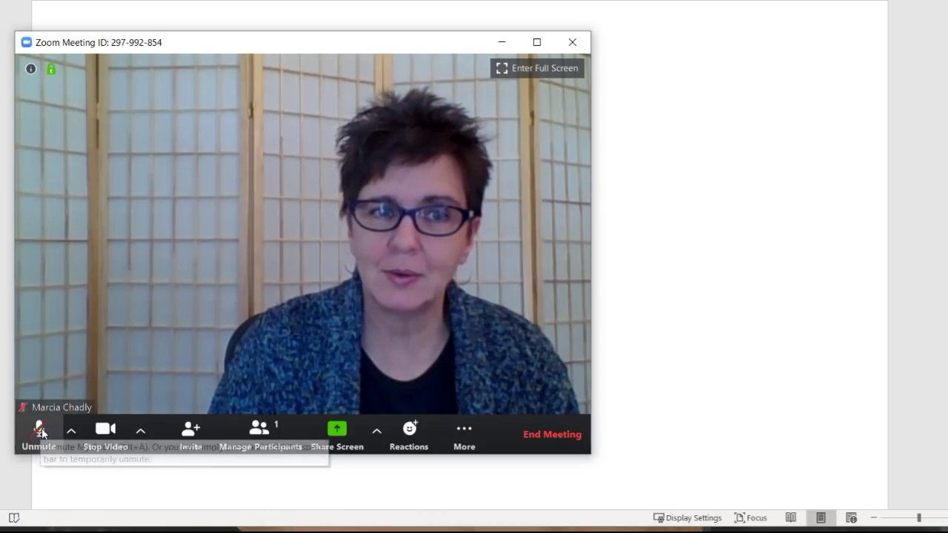
{"action": "left_click", "coordinate": [42, 434]}
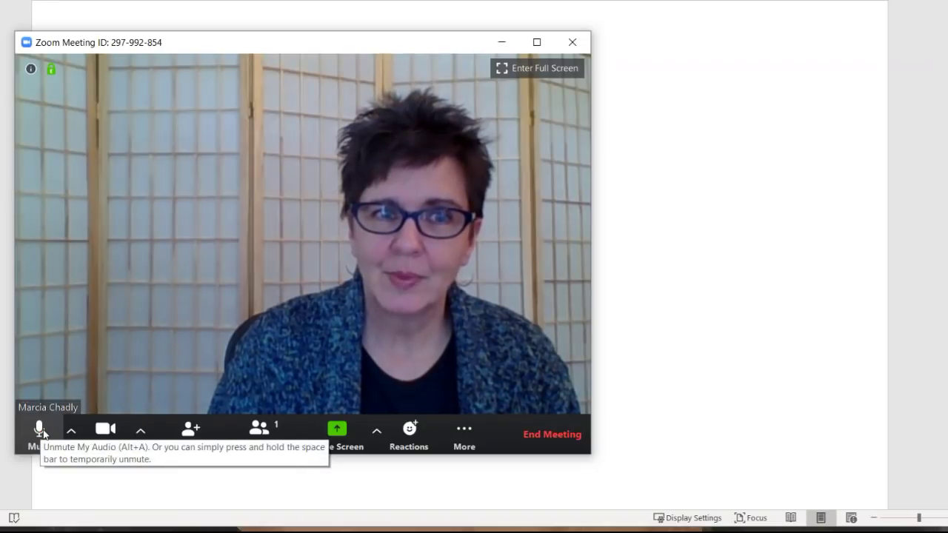
{"action": "left_click", "coordinate": [106, 435]}
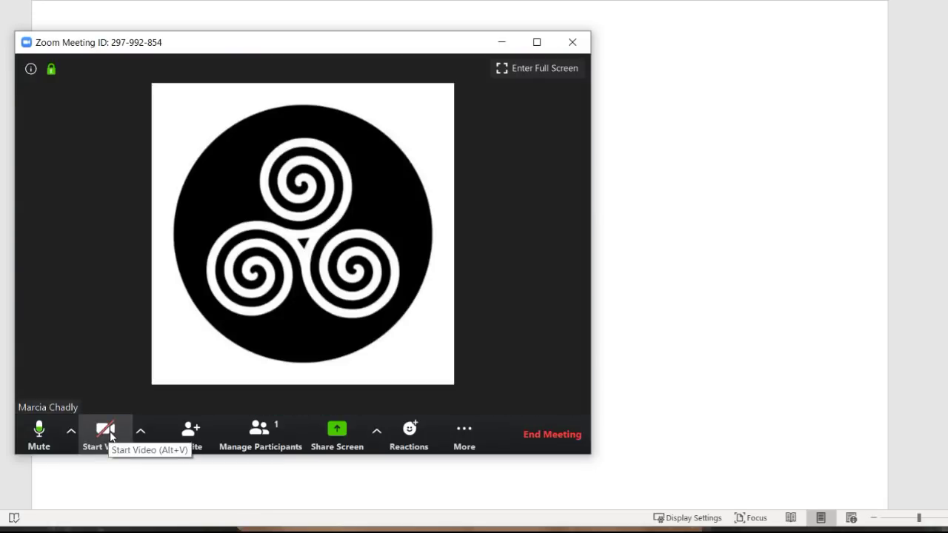
{"action": "left_click", "coordinate": [108, 433]}
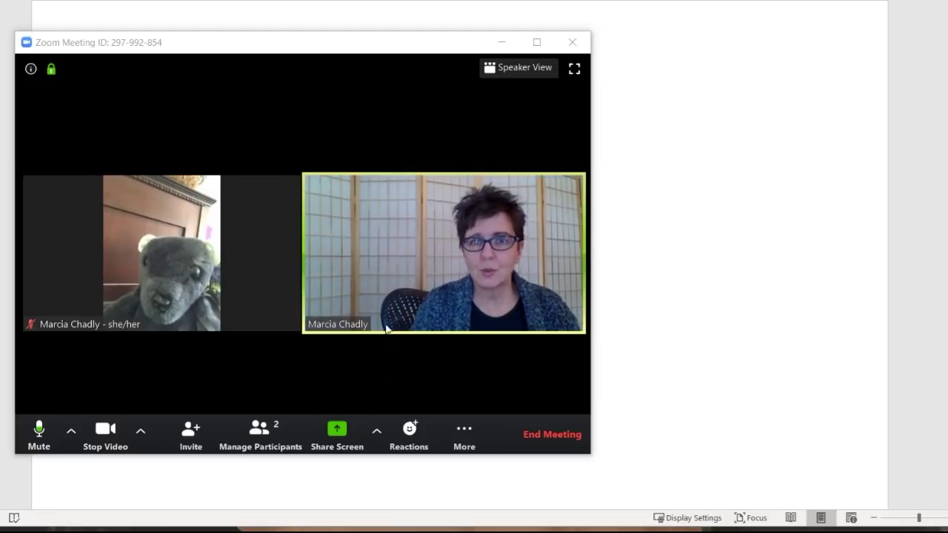
- Switch the meeting layout to speaker view and back to gallery view
{"action": "left_click", "coordinate": [527, 73]}
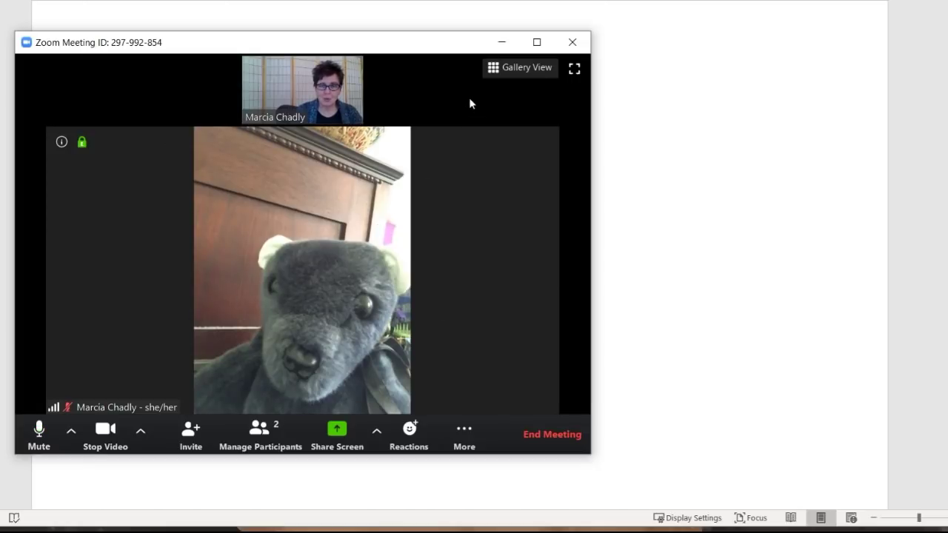
{"action": "left_click", "coordinate": [527, 68]}
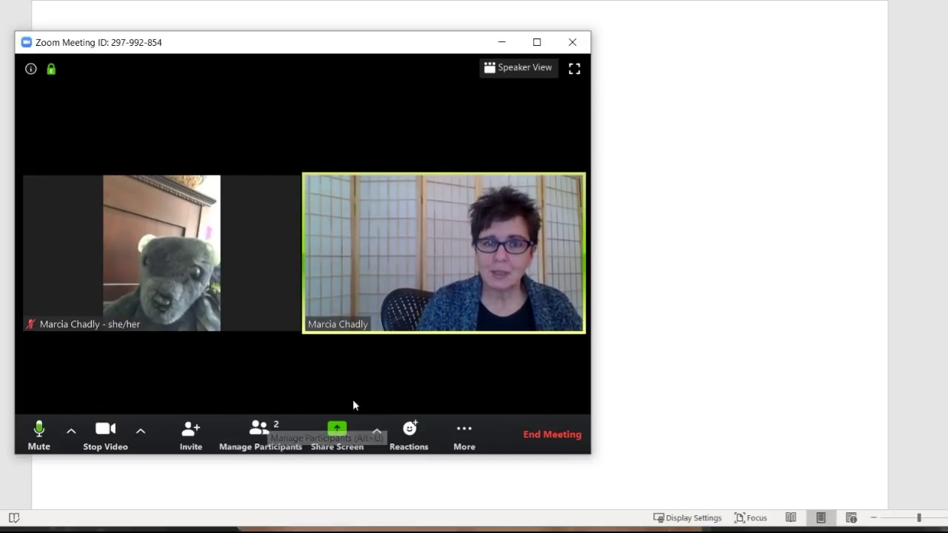
- Open the meeting's group chat and ready the message field for a message to Everyone
{"action": "left_click", "coordinate": [467, 428]}
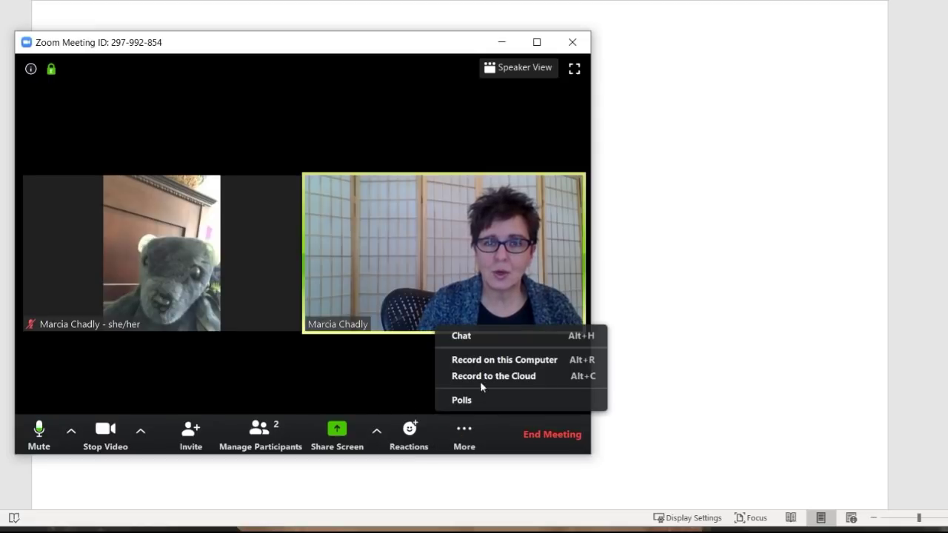
{"action": "left_click", "coordinate": [466, 336]}
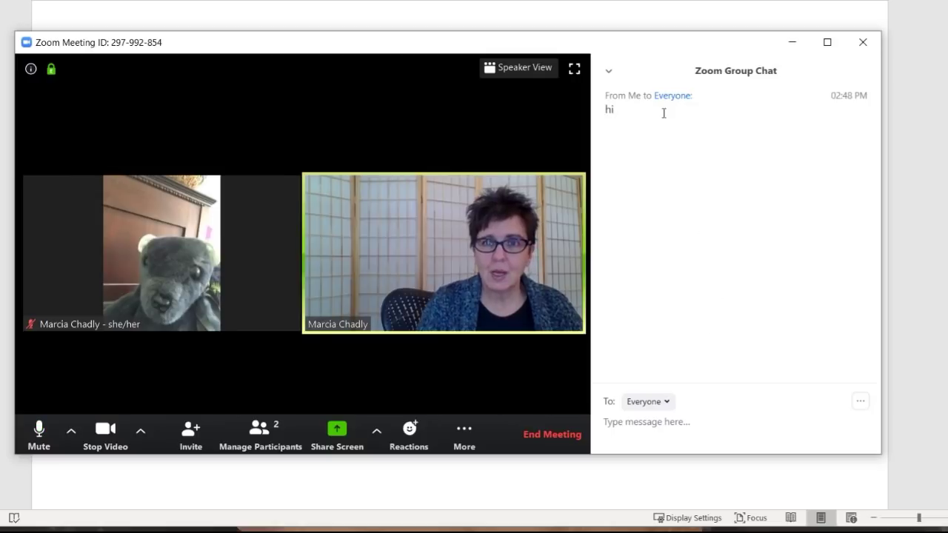
{"action": "left_click", "coordinate": [638, 424]}
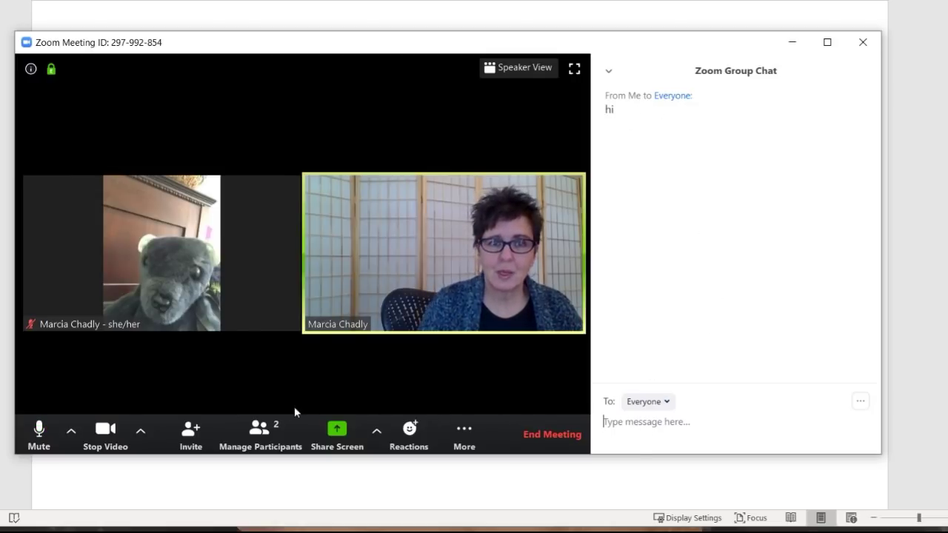
- Open the participants list, and unmute and re-mute the other participant
{"action": "left_click", "coordinate": [257, 432]}
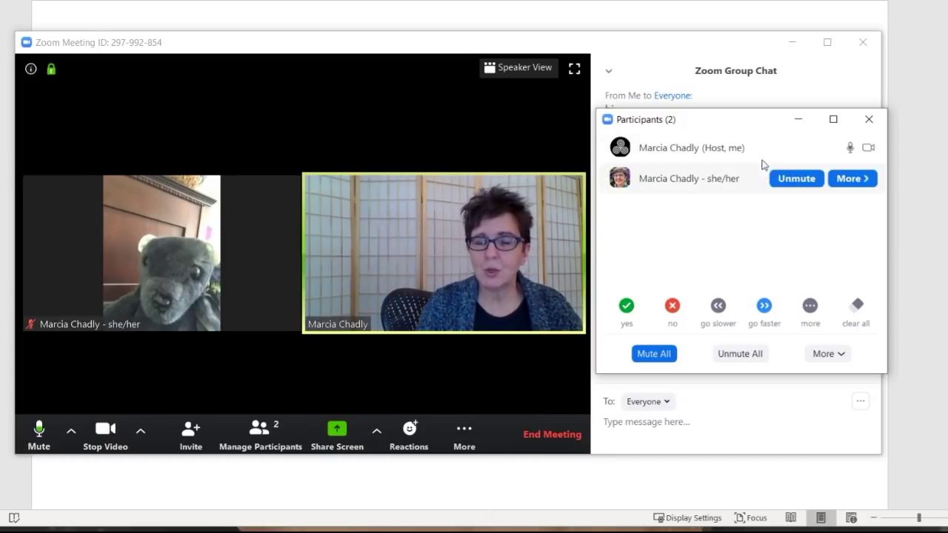
{"action": "mouse_move", "coordinate": [721, 159]}
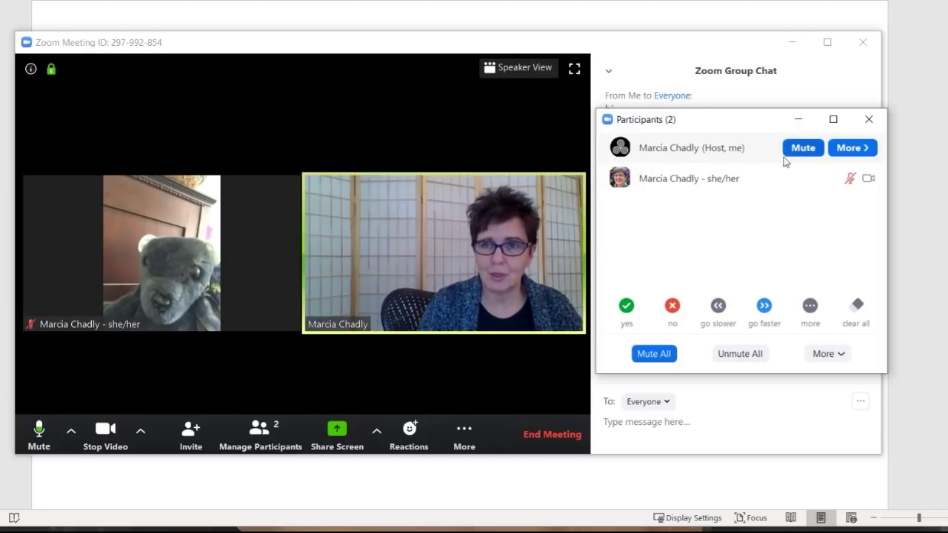
{"action": "mouse_move", "coordinate": [826, 169]}
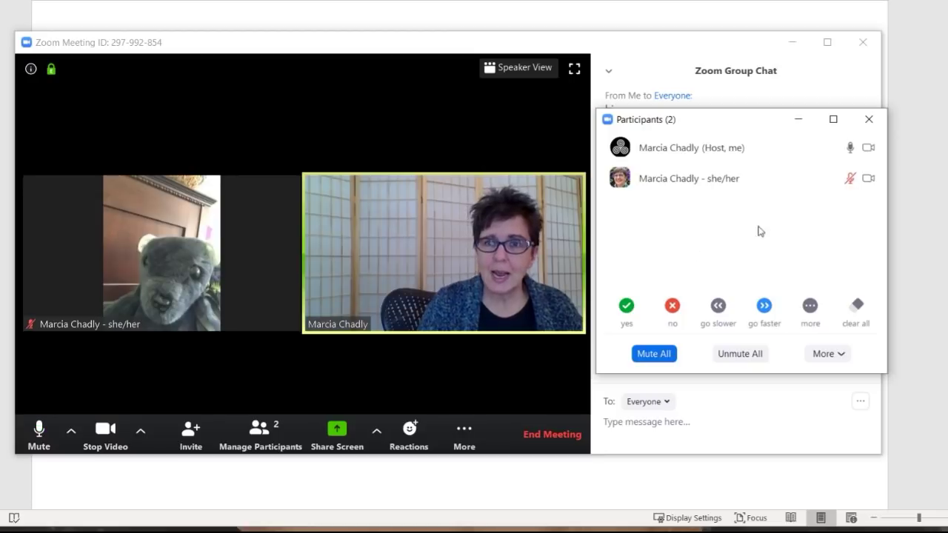
{"action": "mouse_move", "coordinate": [833, 189]}
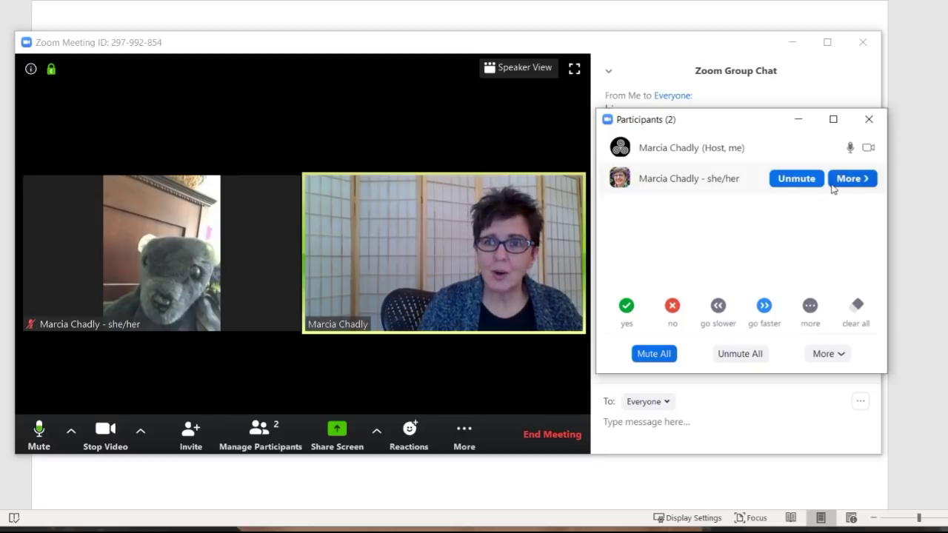
{"action": "left_click", "coordinate": [792, 182]}
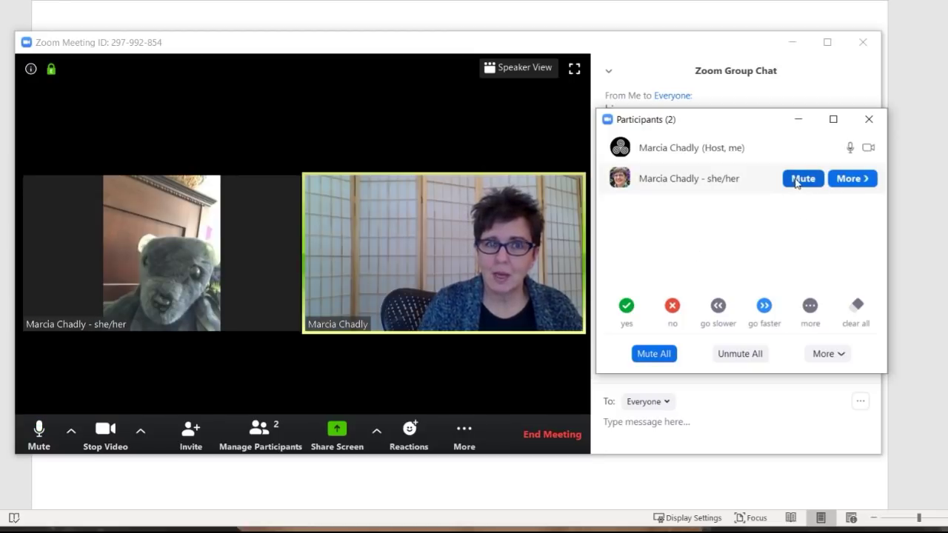
{"action": "left_click", "coordinate": [796, 181]}
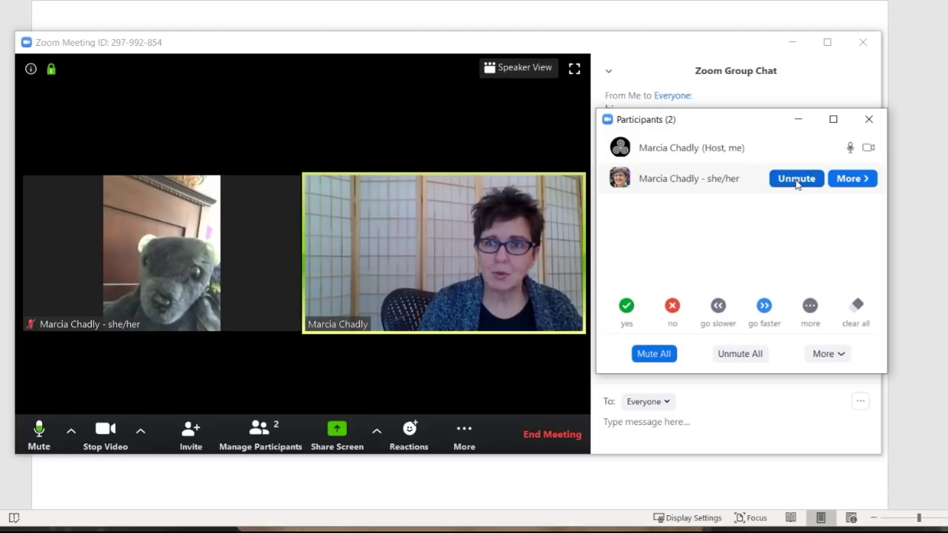
- View the other participant's additional host options, and mute all current and new participants while allowing them to unmute themselves
{"action": "left_click", "coordinate": [855, 181]}
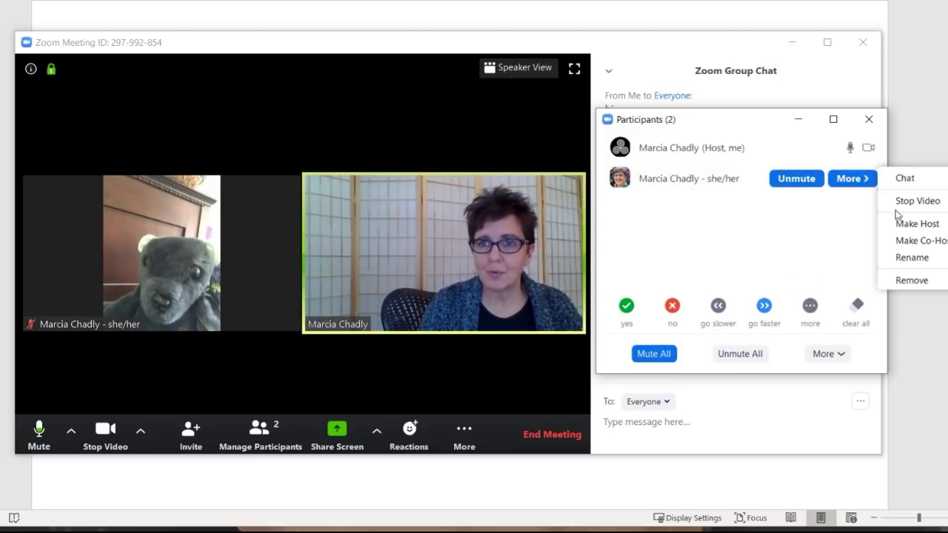
{"action": "left_click", "coordinate": [792, 228]}
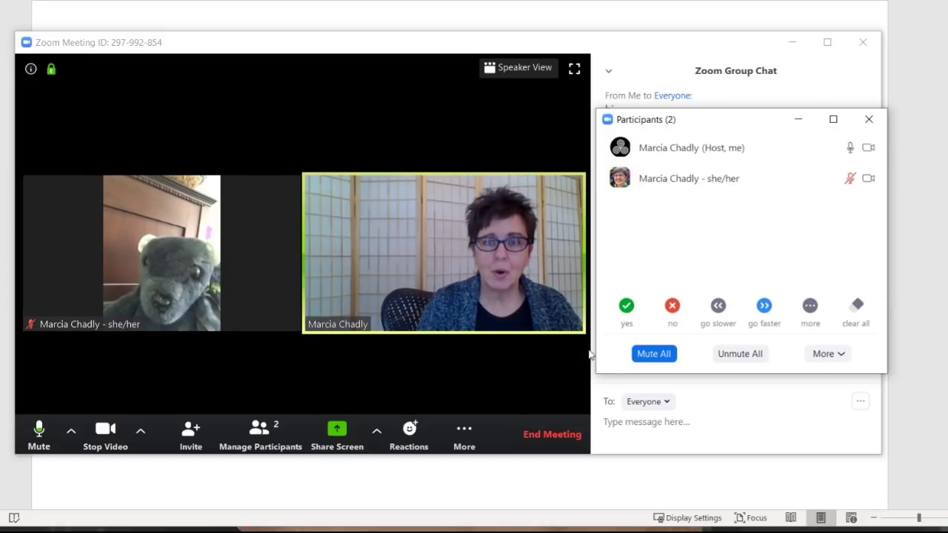
{"action": "left_click", "coordinate": [661, 355]}
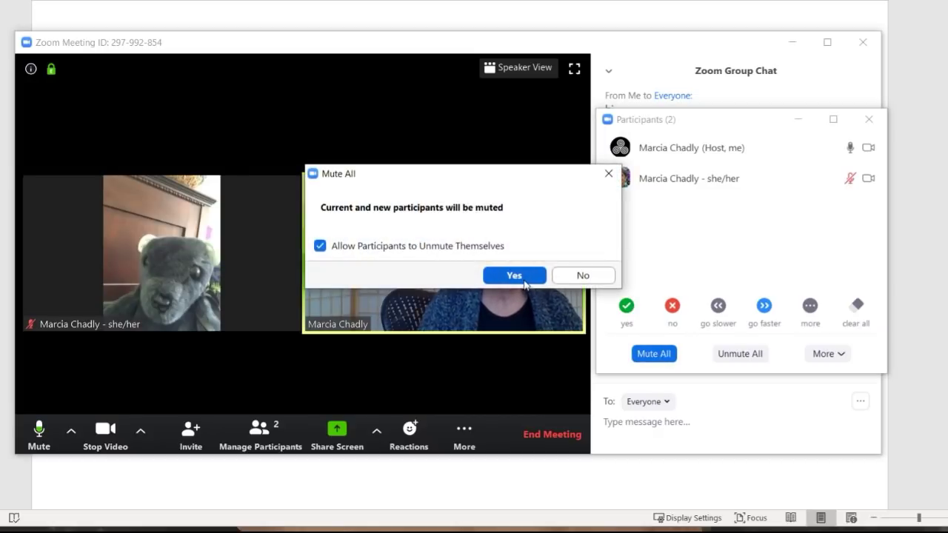
{"action": "left_click", "coordinate": [525, 278]}
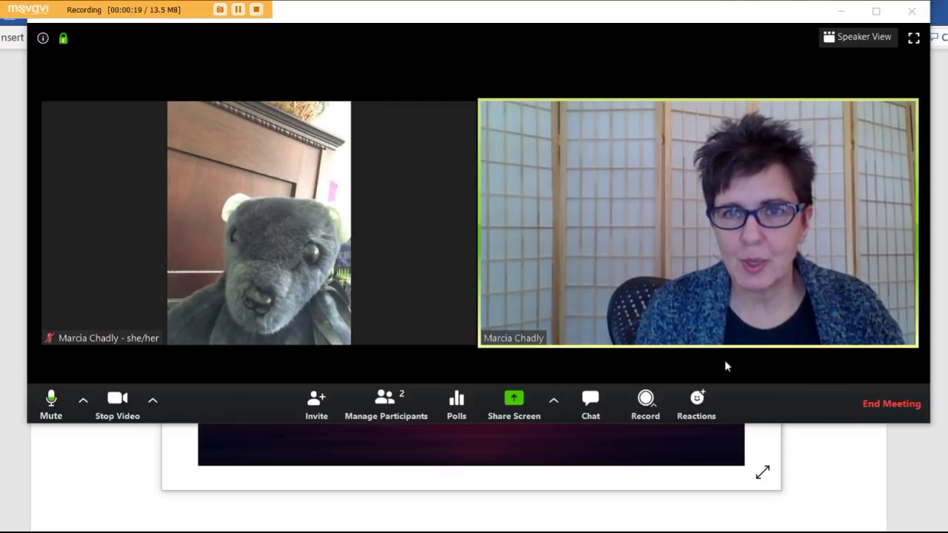
- Share the Photos window showing the sunset image, and move the floating video panel clear of the picture
{"action": "mouse_move", "coordinate": [713, 328]}
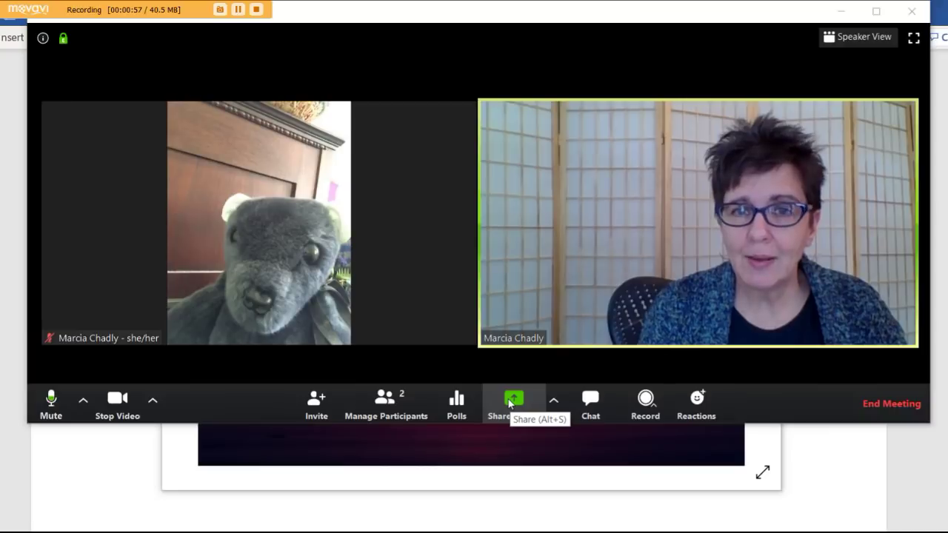
{"action": "left_click", "coordinate": [511, 401]}
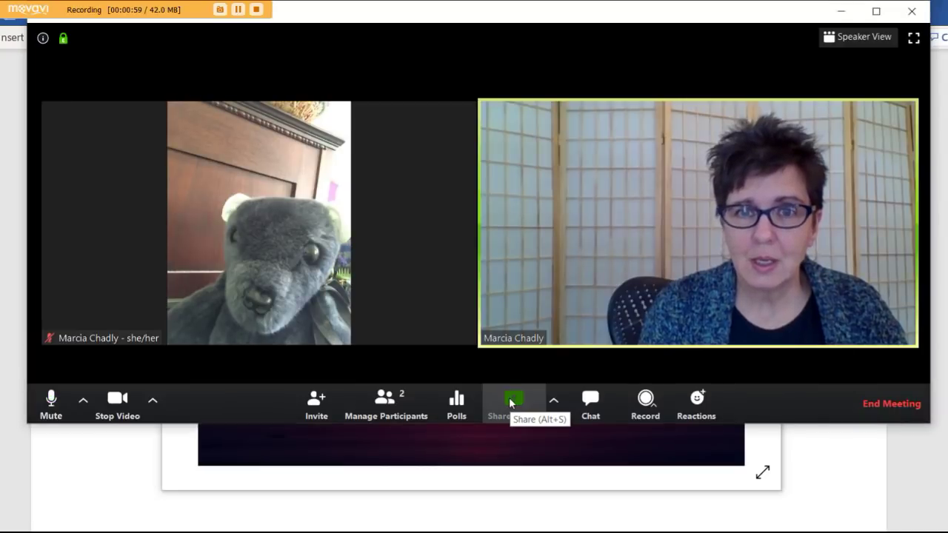
{"action": "left_click", "coordinate": [556, 311]}
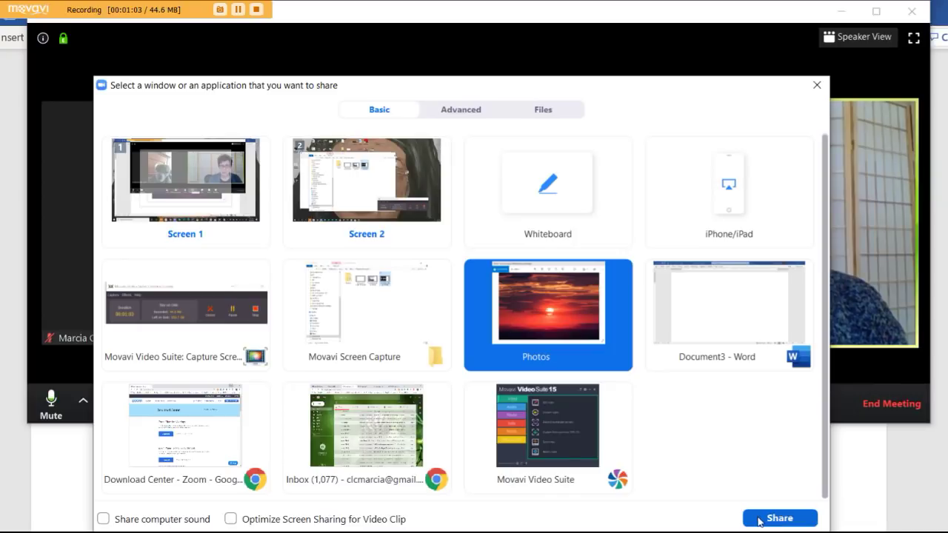
{"action": "left_click", "coordinate": [780, 518]}
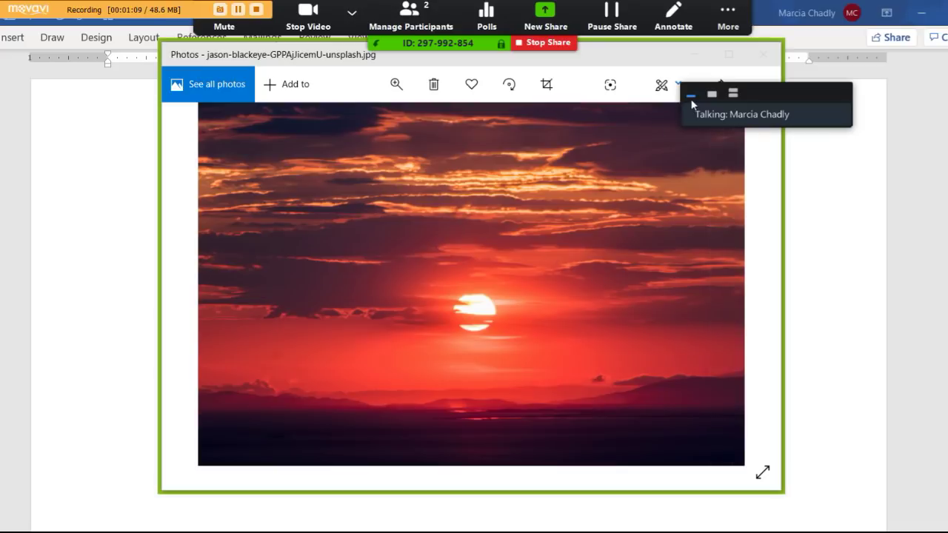
{"action": "left_click_drag", "start_coordinate": [691, 98], "coordinate": [856, 166]}
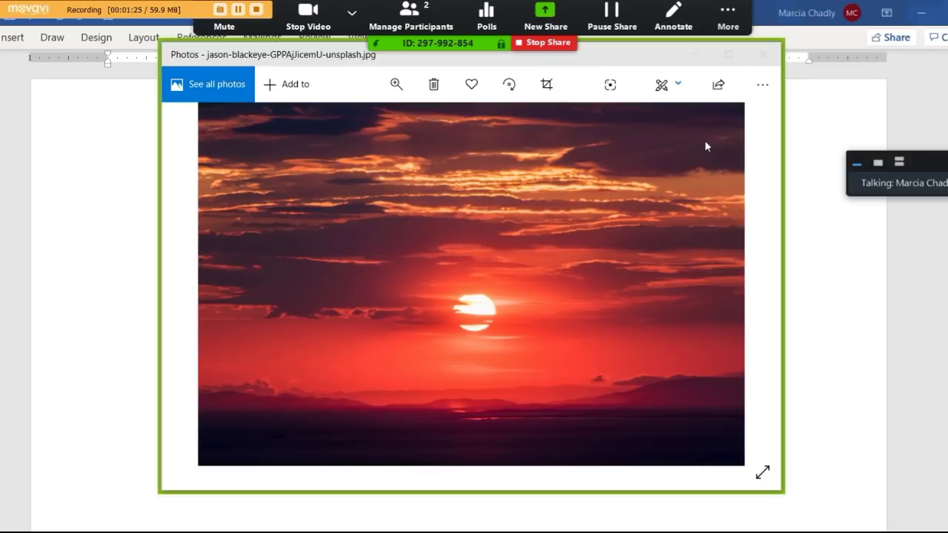
- Look through the audio, video and additional meeting options available during screen sharing, and stop the share
{"action": "left_click", "coordinate": [353, 21]}
{"action": "left_click", "coordinate": [263, 15]}
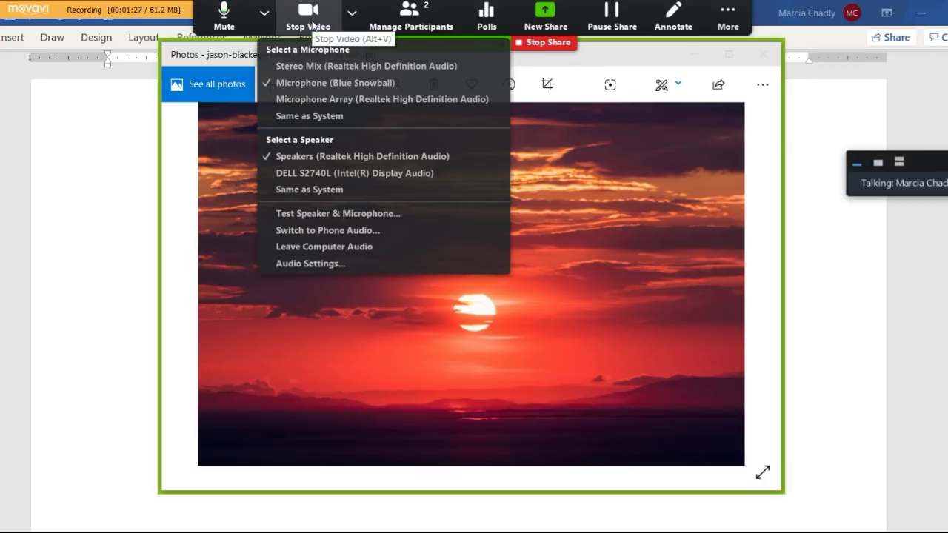
{"action": "left_click", "coordinate": [351, 13]}
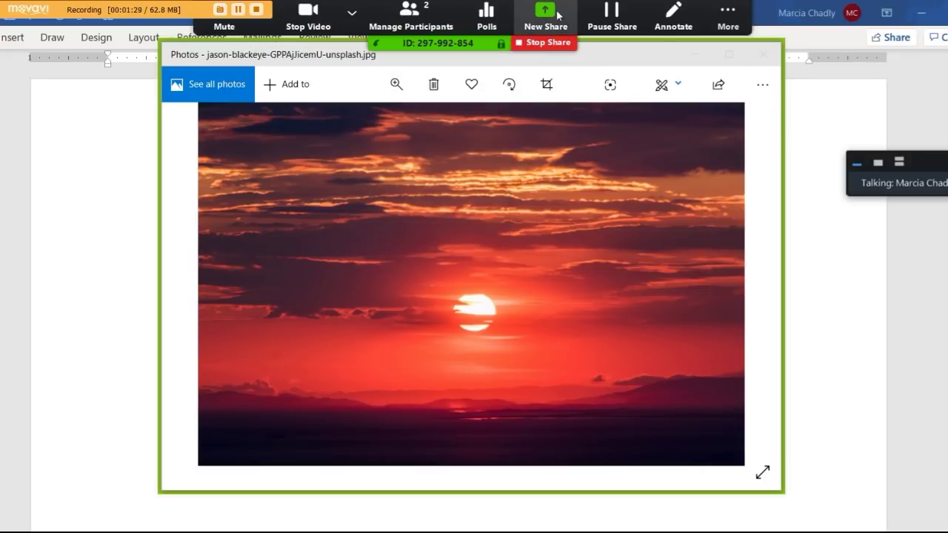
{"action": "left_click", "coordinate": [727, 16]}
{"action": "left_click", "coordinate": [728, 17]}
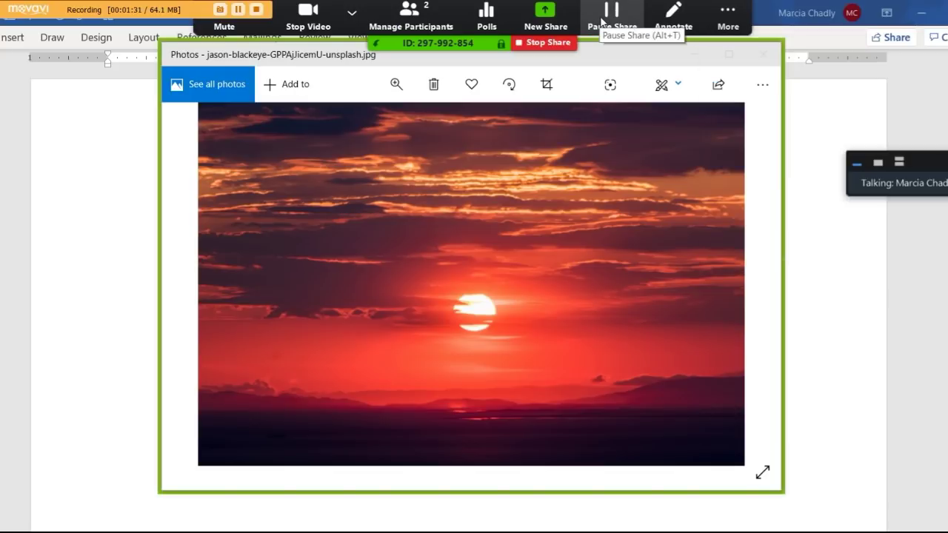
{"action": "left_click", "coordinate": [543, 44]}
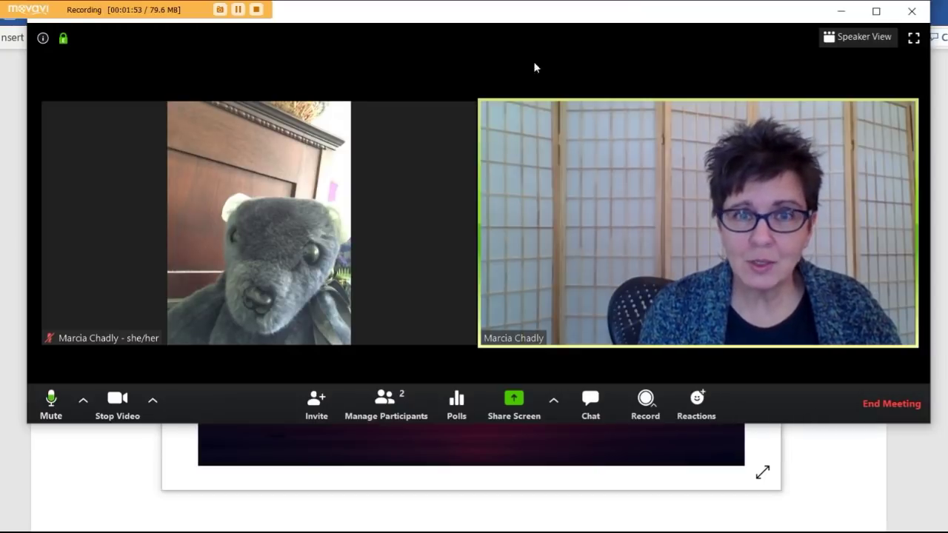
- Show the participants list and minimize it, and switch the meeting layout to speaker view and back to gallery view
{"action": "left_click", "coordinate": [384, 400]}
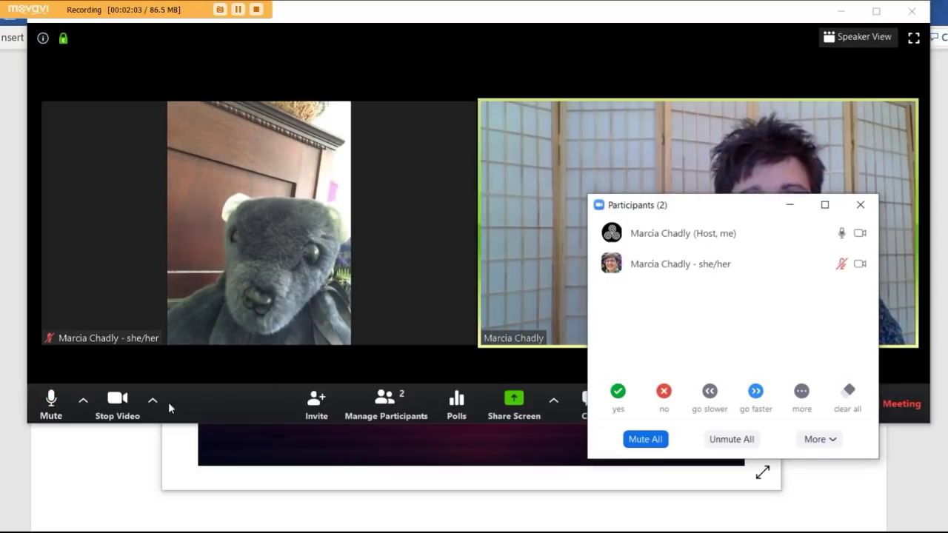
{"action": "mouse_move", "coordinate": [814, 230]}
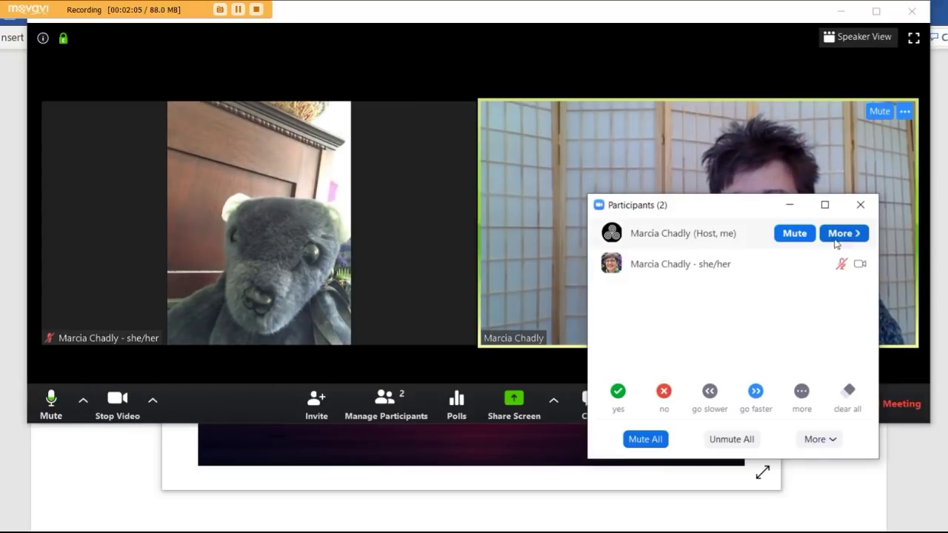
{"action": "left_click", "coordinate": [789, 204]}
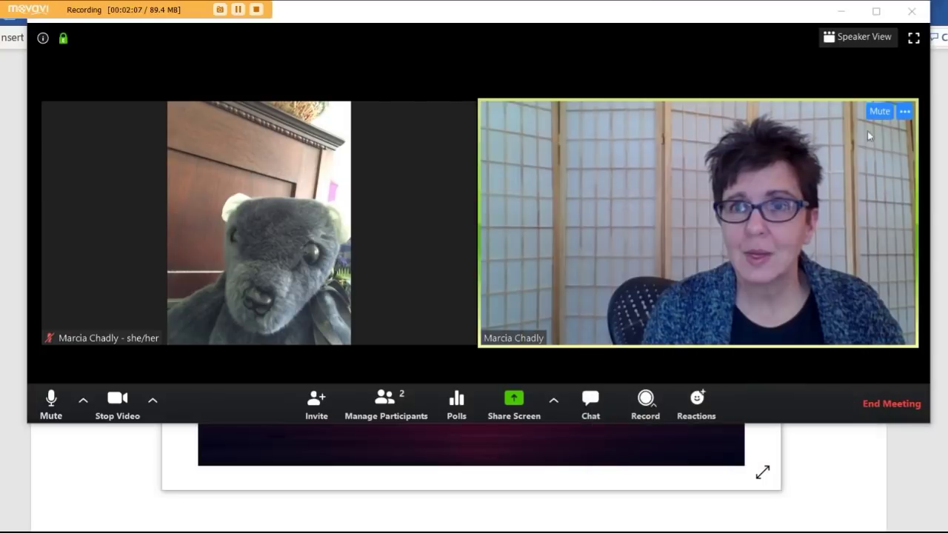
{"action": "left_click", "coordinate": [859, 39]}
{"action": "left_click", "coordinate": [859, 39]}
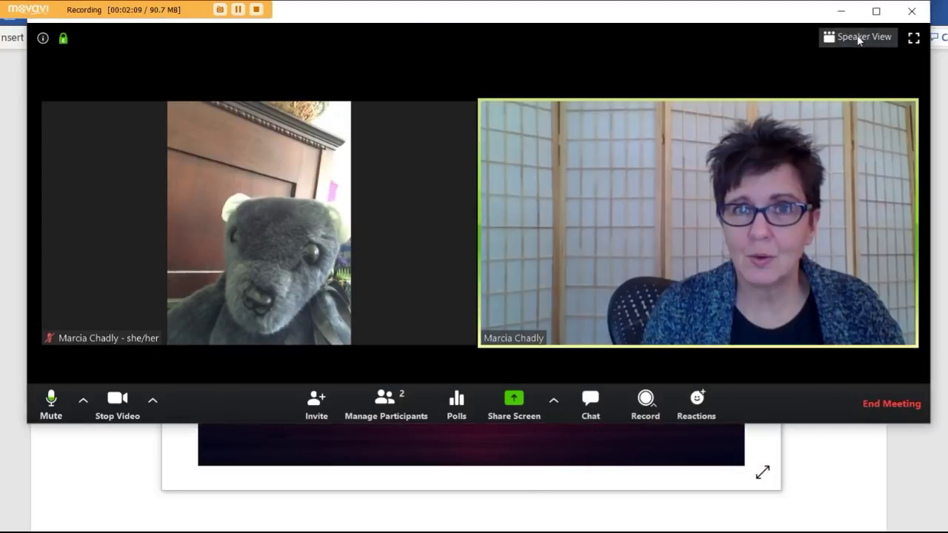